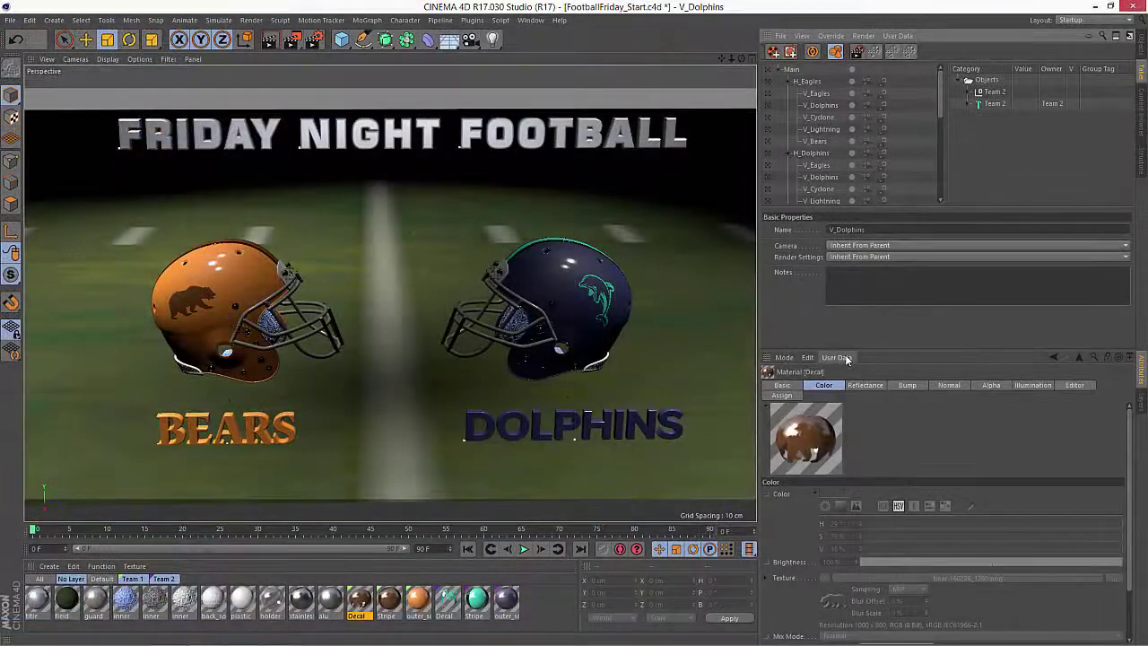
- Launch the Naming Tool from the Tools menu and scroll through the Takes list
click(106, 20)
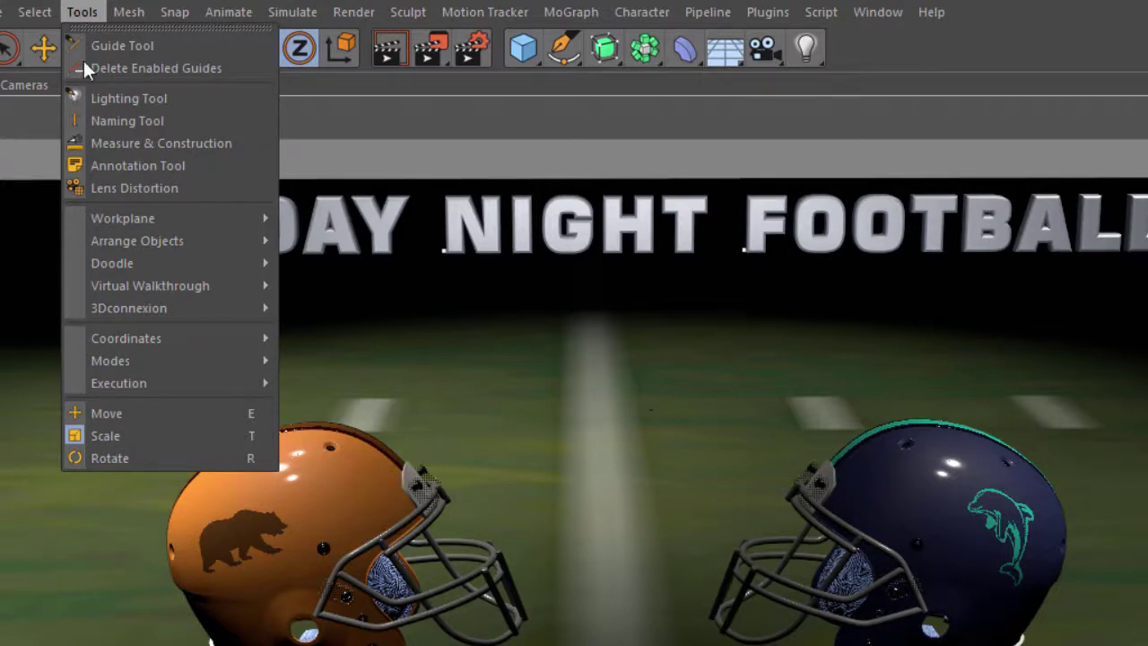
click(91, 120)
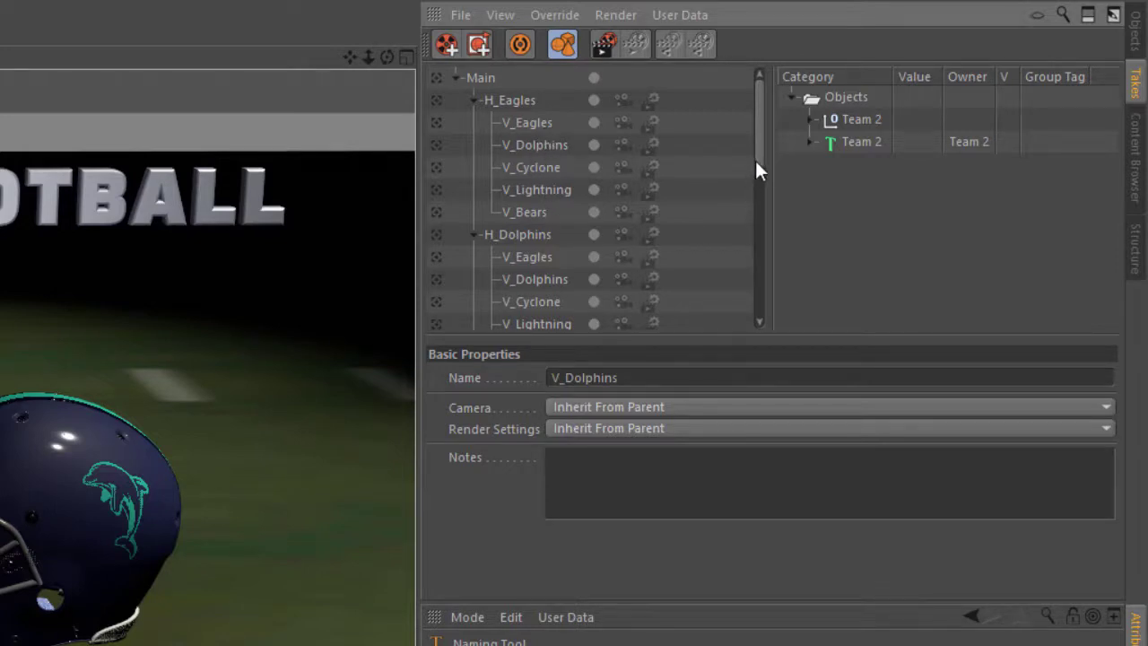
mouse_move(756, 164)
mouse_down()
mouse_move(750, 302)
mouse_move(751, 148)
mouse_up()
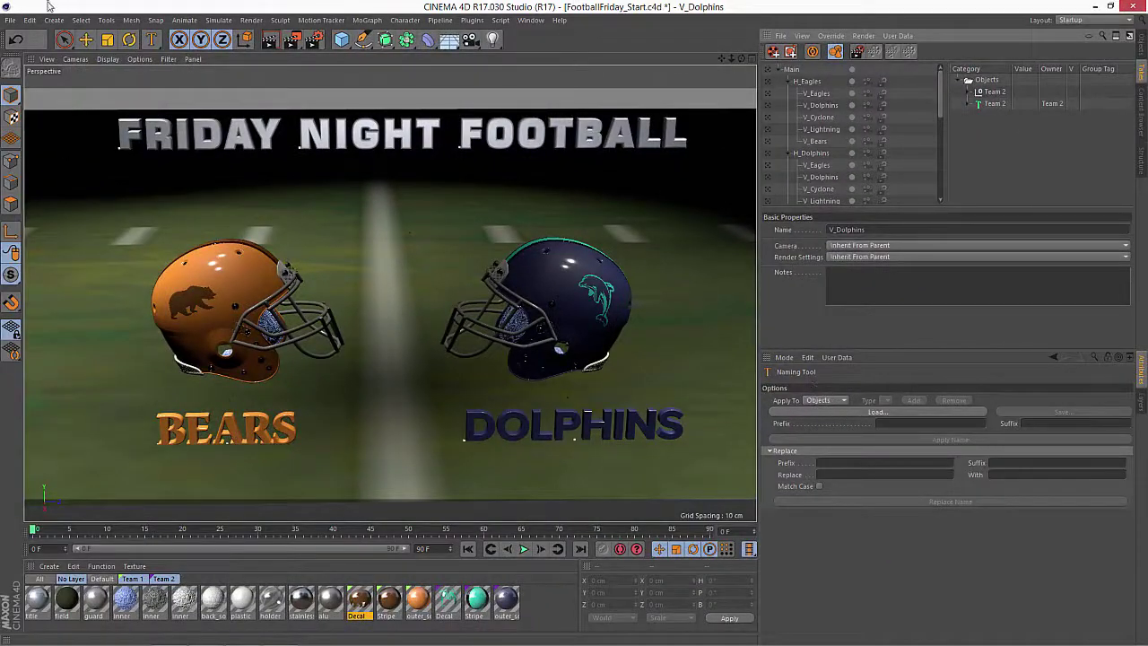
- Reopen the Naming Tool and set its Apply To option to Takes
click(81, 20)
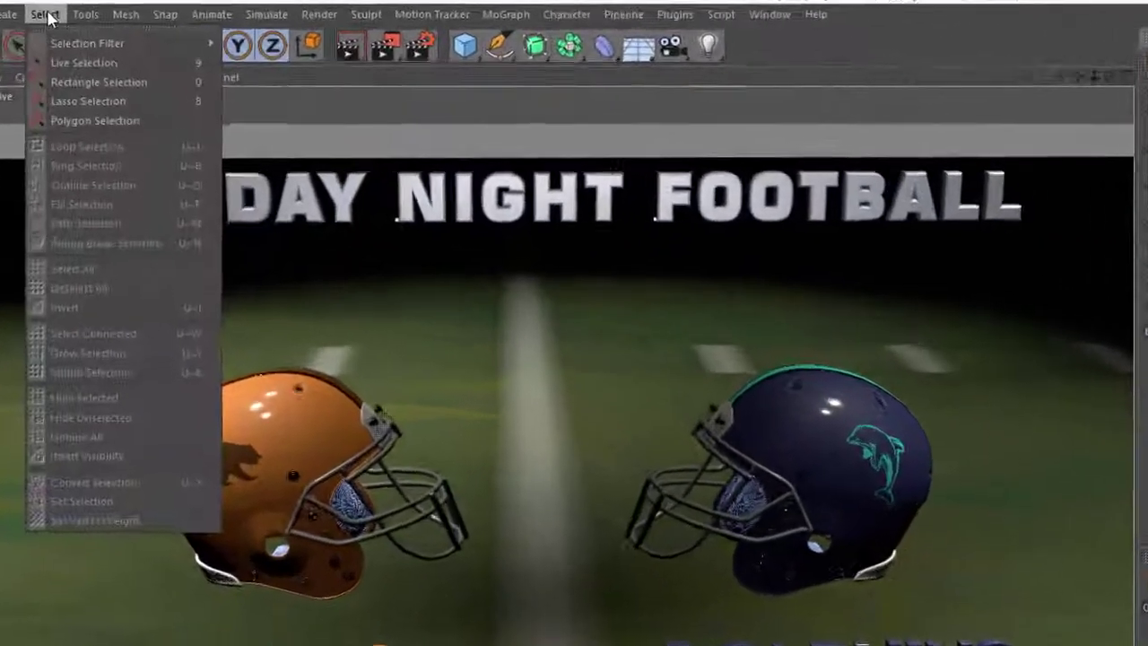
mouse_move(85, 14)
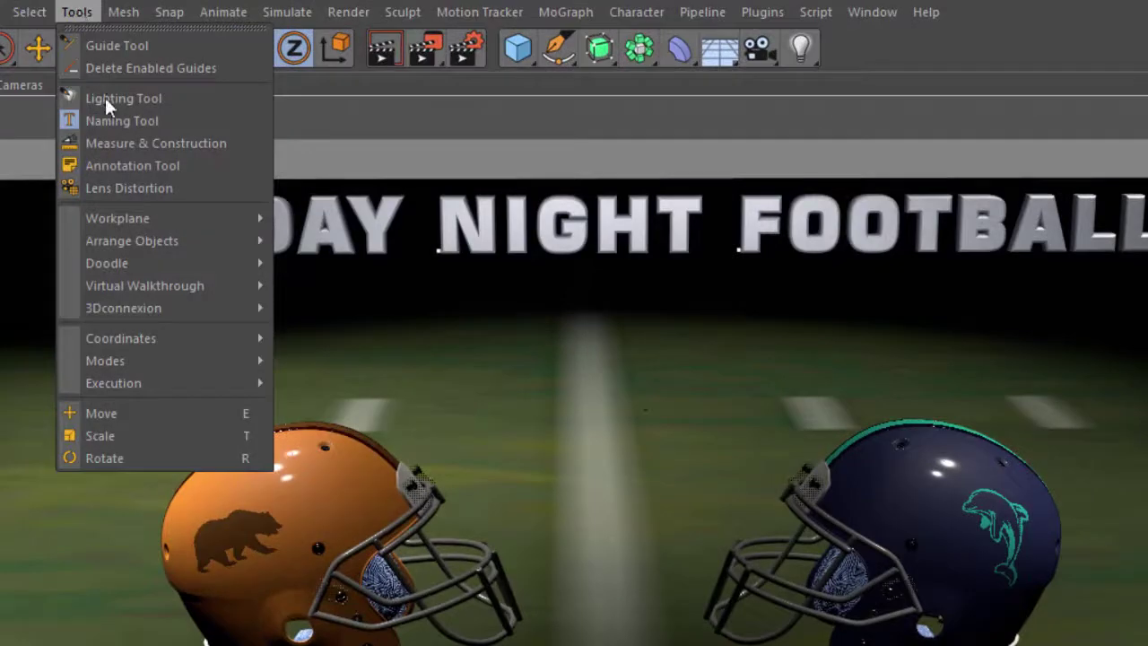
click(113, 108)
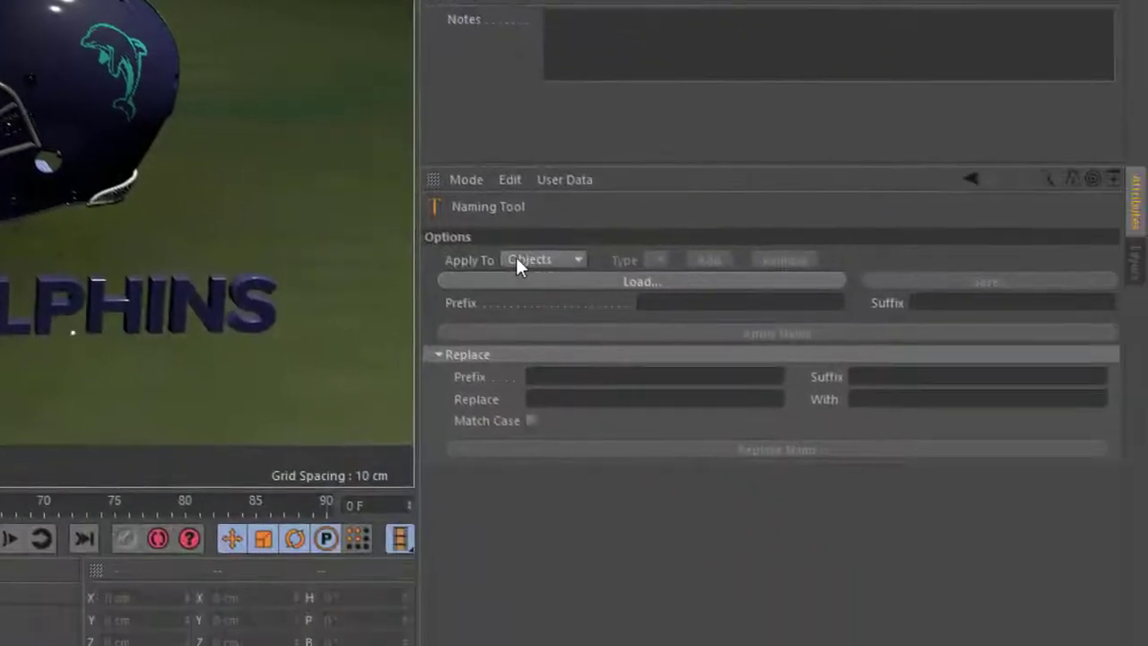
click(516, 257)
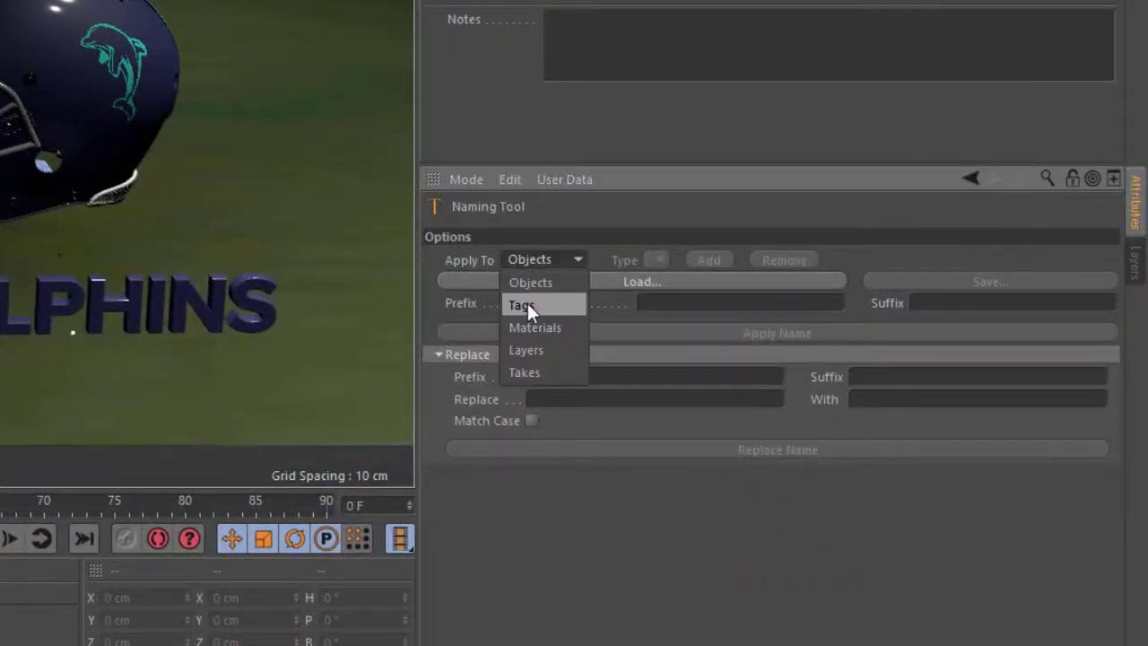
click(528, 364)
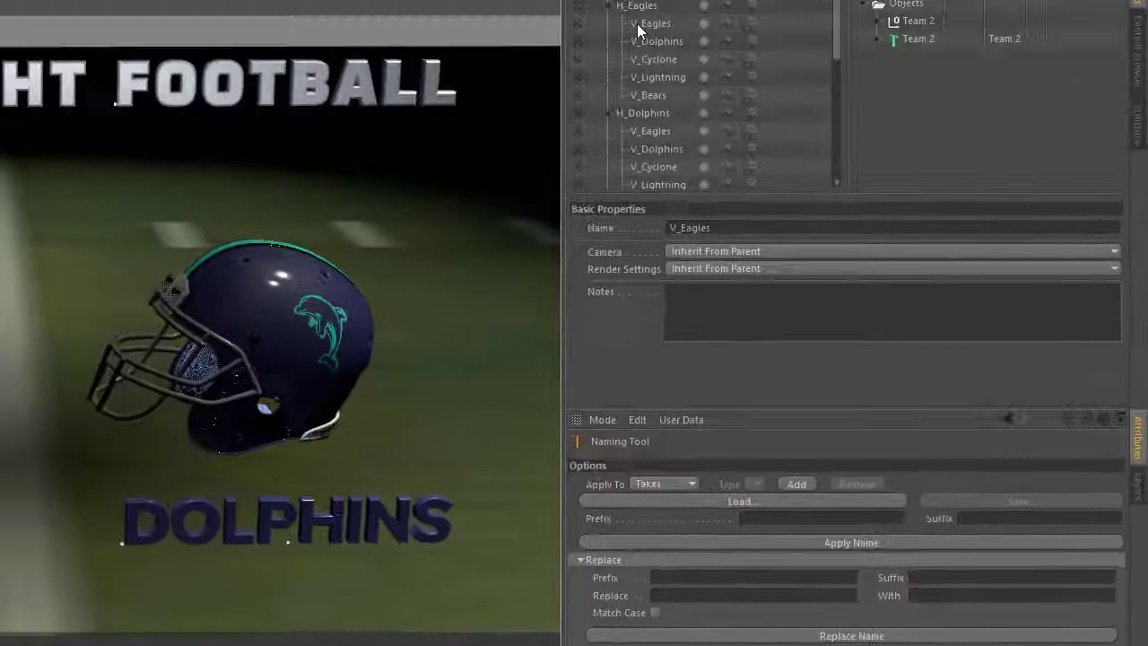
- Select the five takes under H_Eagles and give them the H_Eagles_ prefix
shift+click(657, 95)
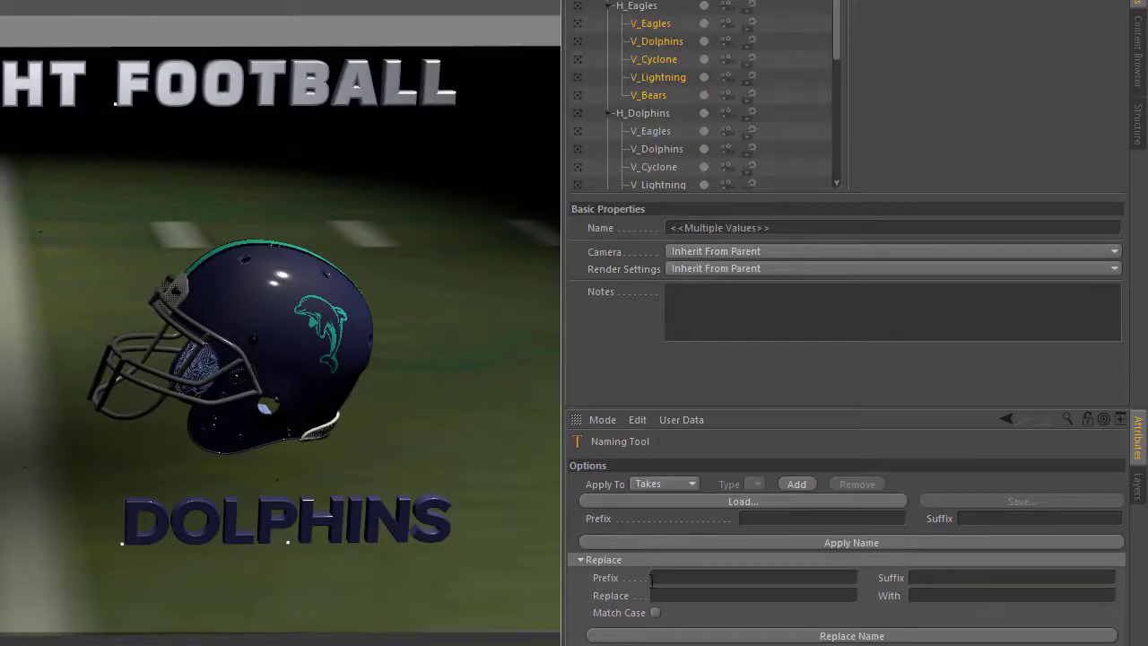
text(H)
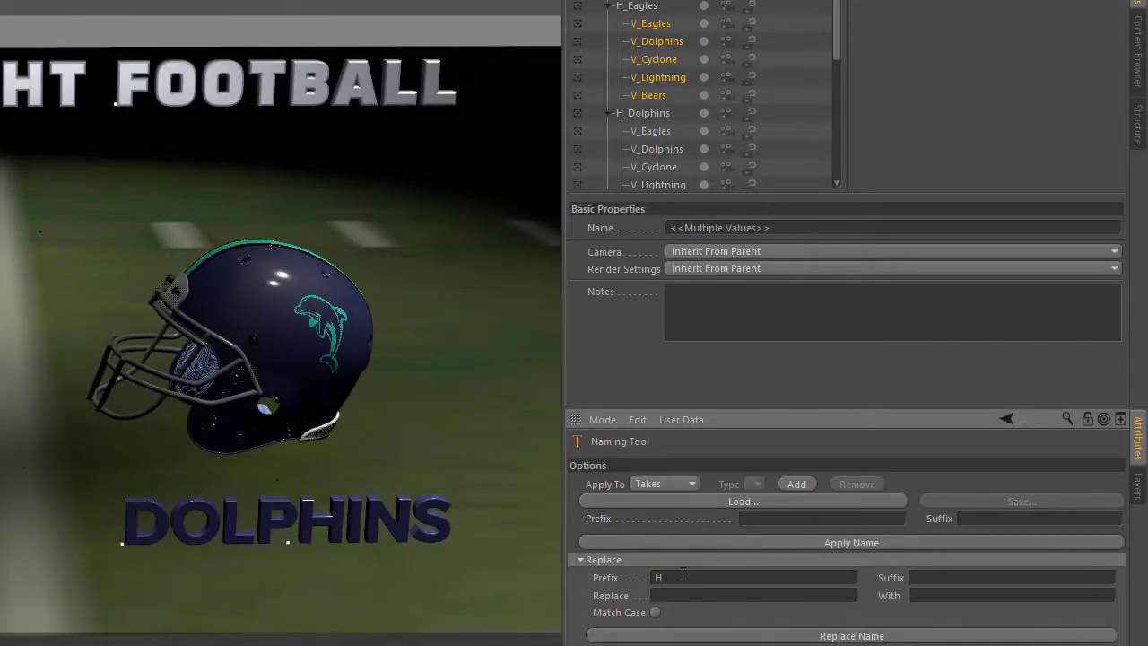
text(_Eagles)
click(777, 635)
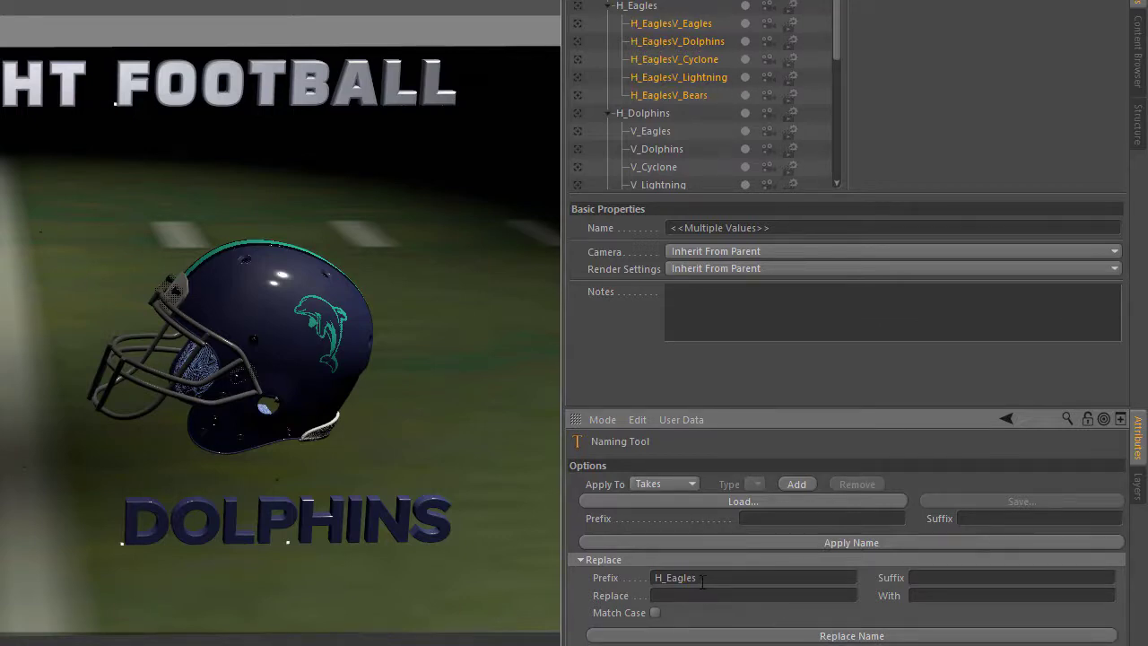
key(ctrl+z)
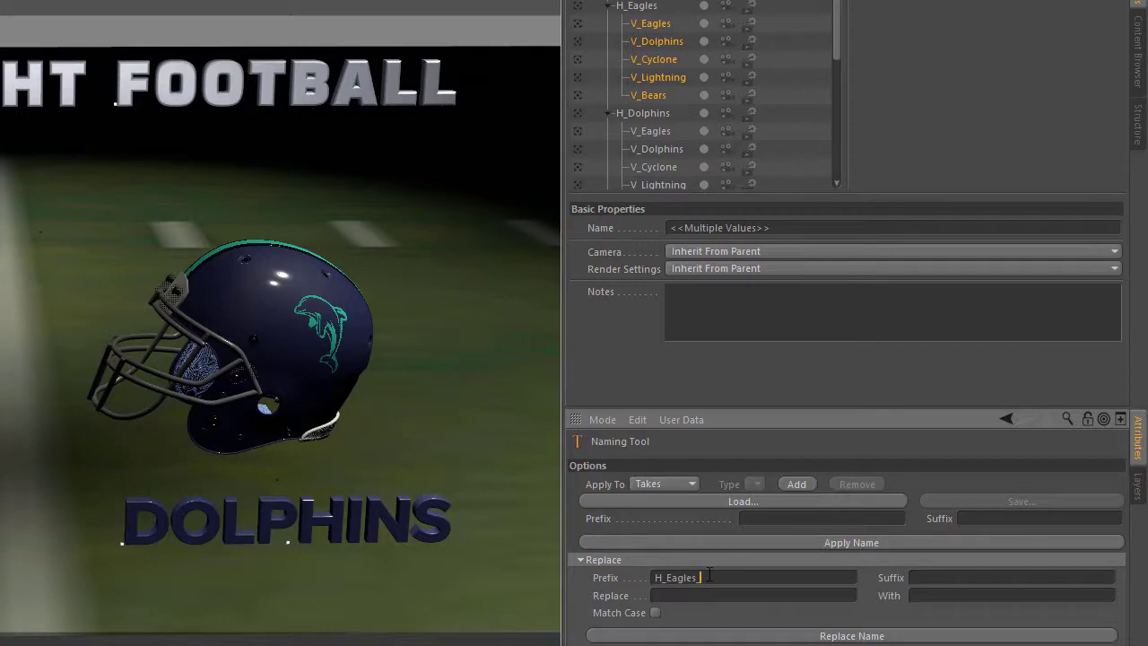
click(743, 634)
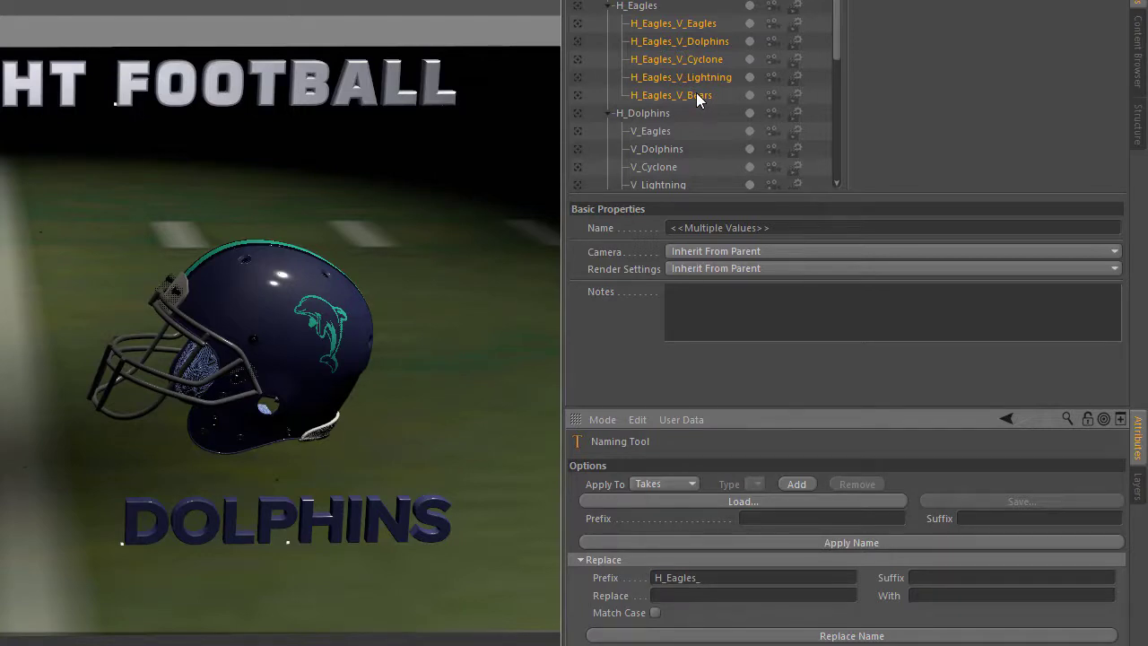
- Select the five takes under H_Dolphins and rename them with the H_Dolphins_ prefix
click(657, 130)
scroll(657, 130, down, 2)
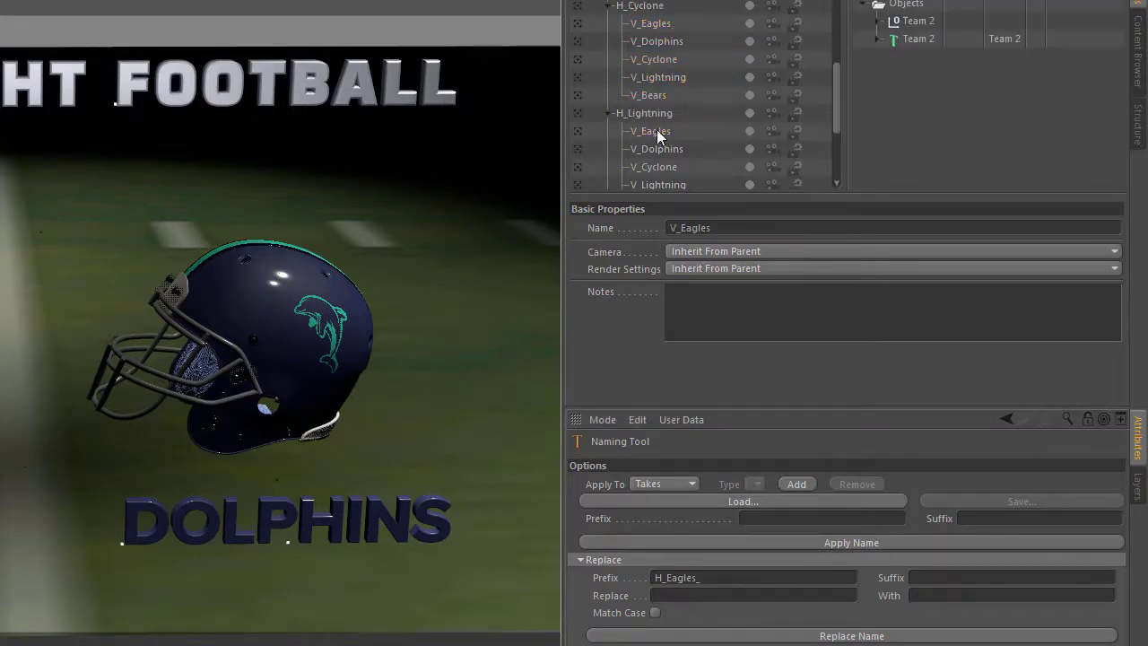
scroll(657, 130, up, 2)
scroll(655, 117, down, 3)
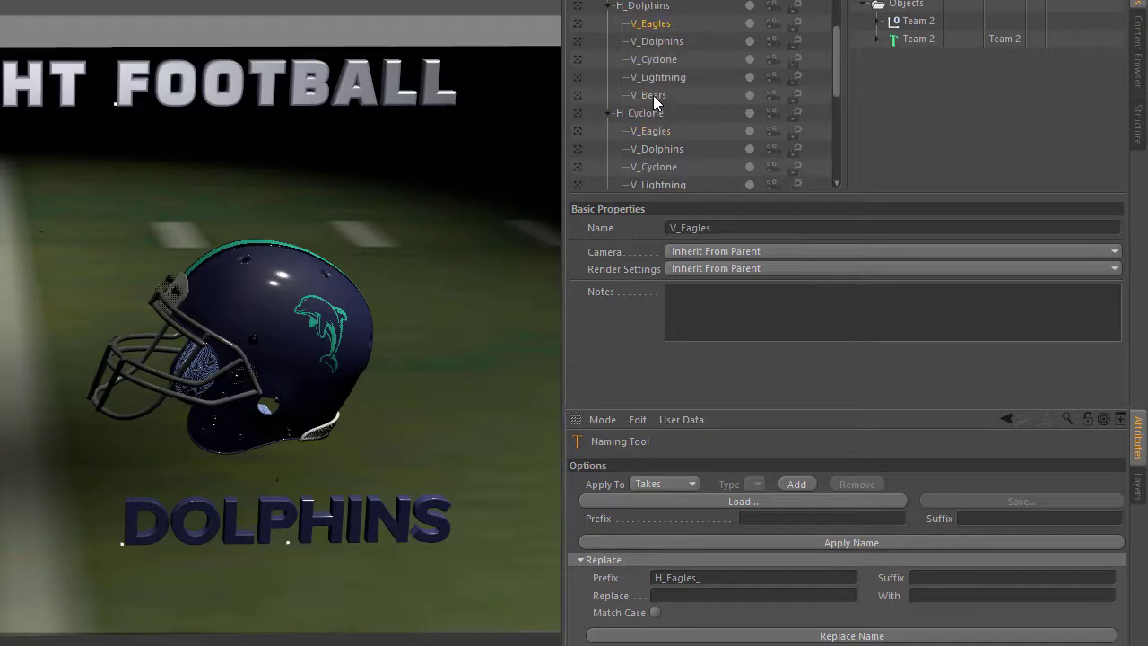
shift+click(653, 95)
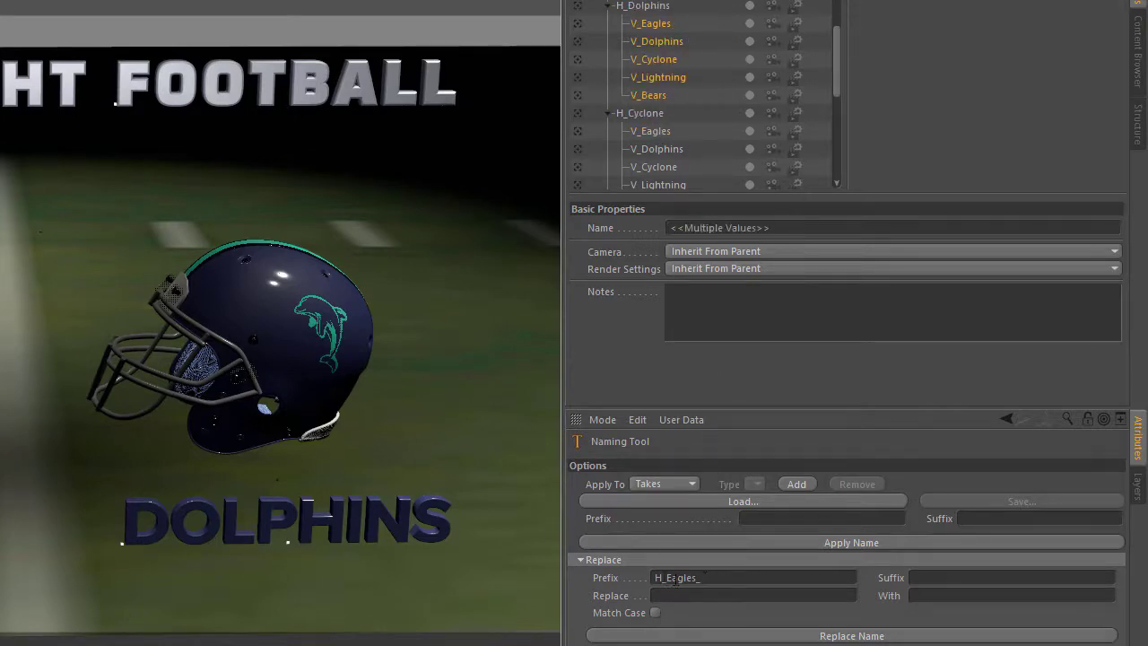
drag(666, 578, 745, 582)
text(Do;)
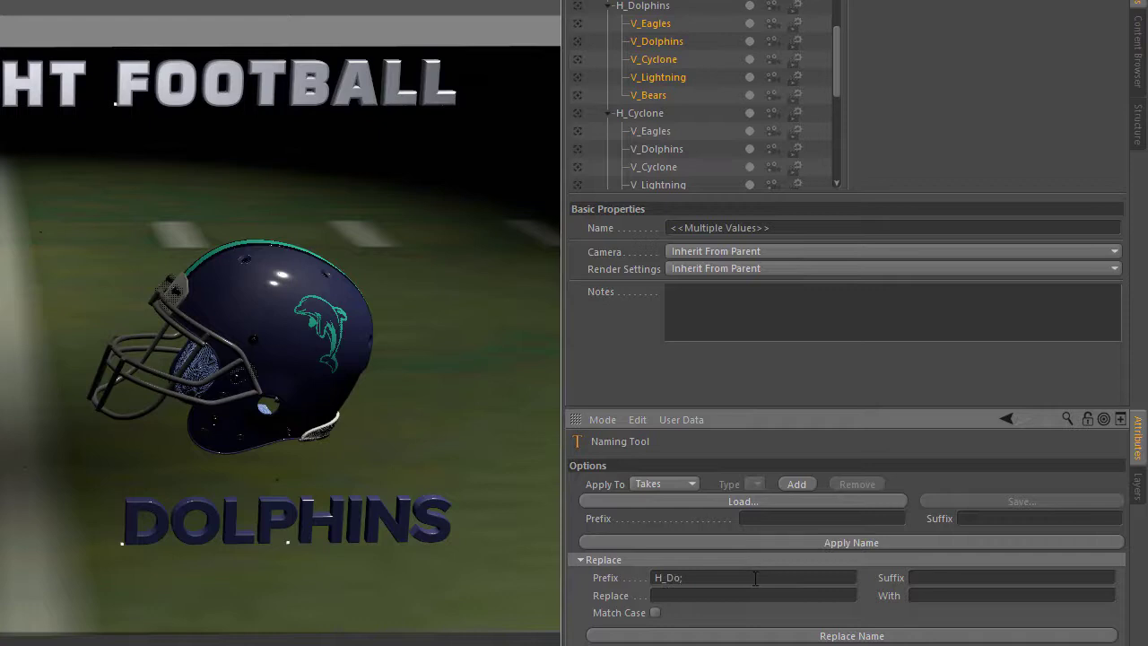
key(BackSpace)
text(lphins_)
click(810, 637)
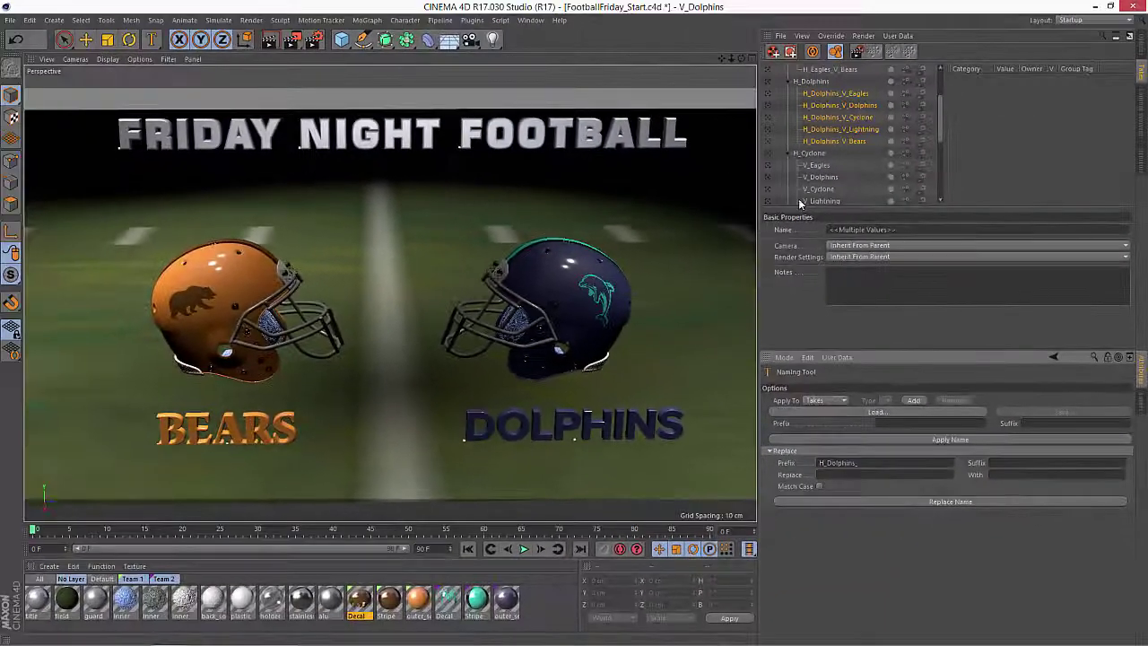
click(359, 599)
- Switch Apply To to Materials and give the selected materials the T1_ prefix
shift+click(417, 599)
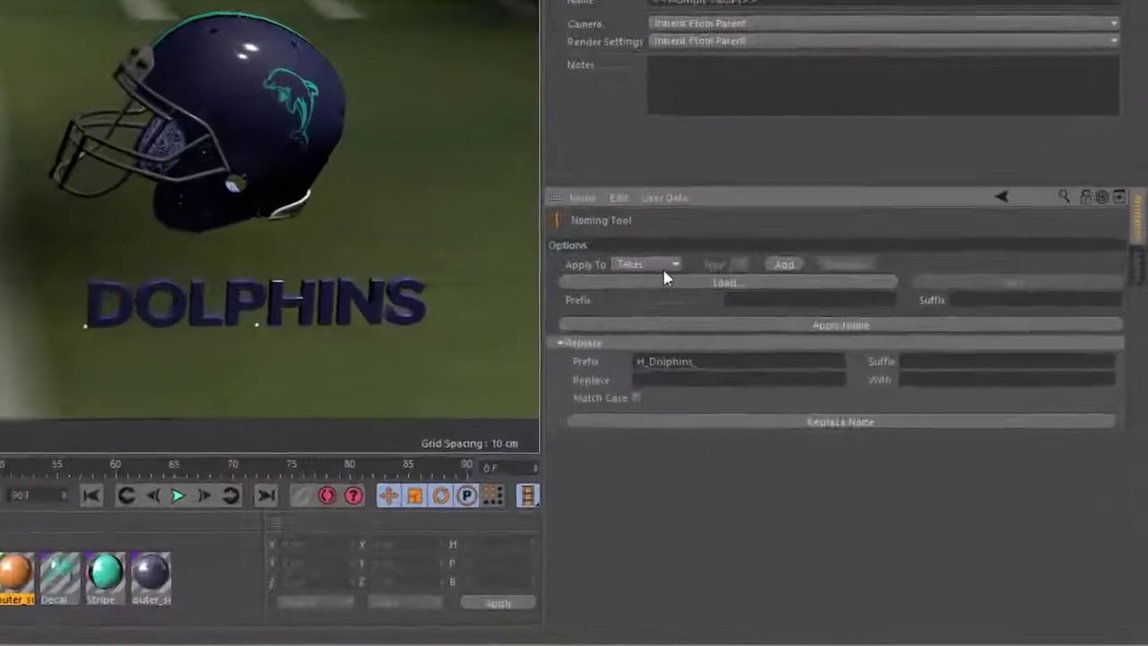
click(825, 400)
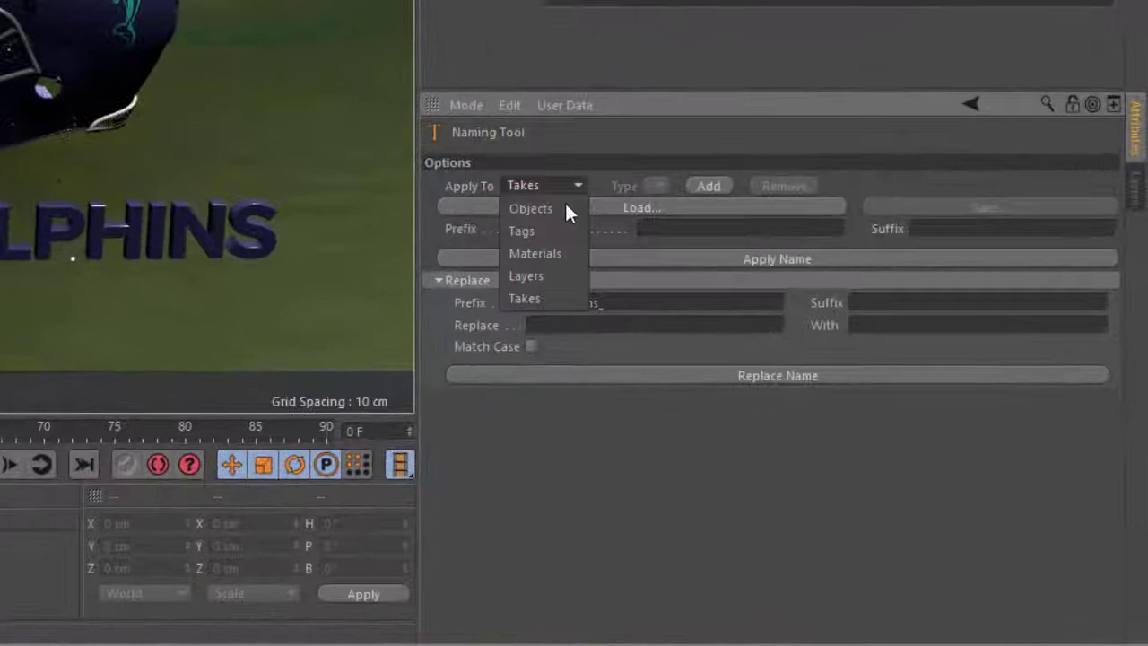
click(558, 251)
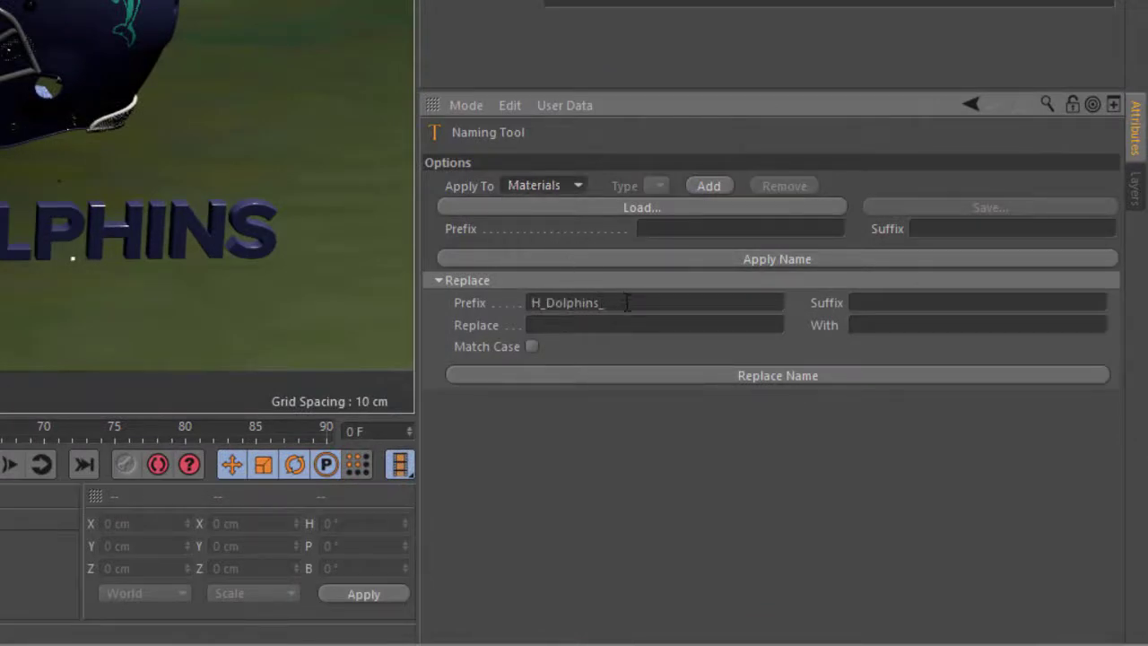
drag(625, 302, 402, 300)
text(T1)
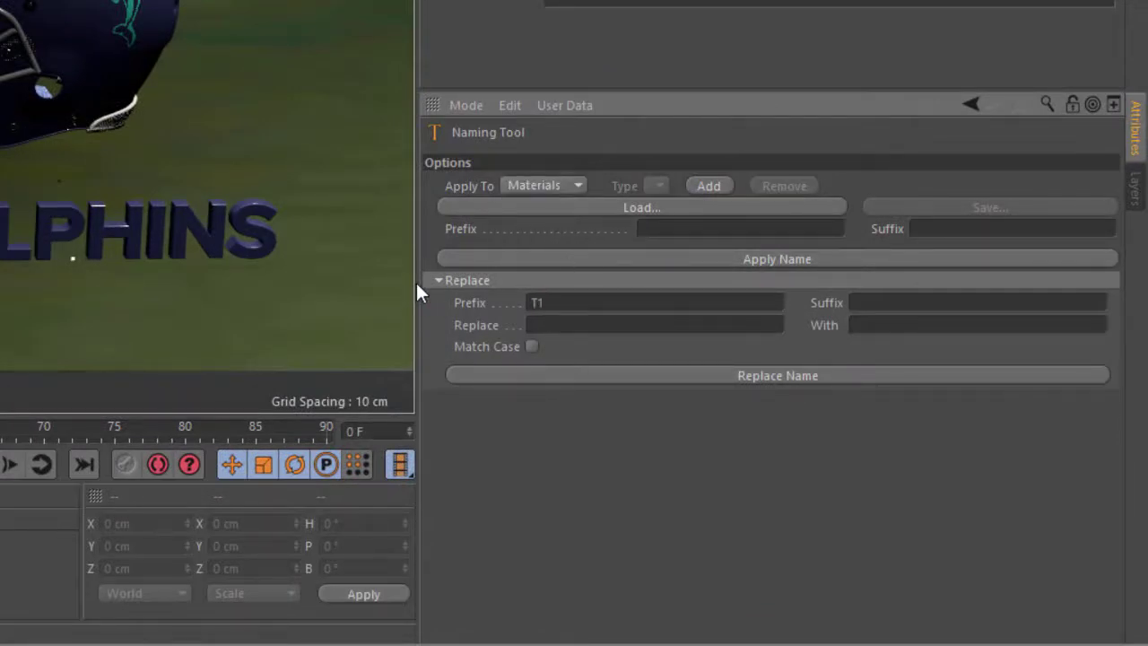
text(_)
click(763, 377)
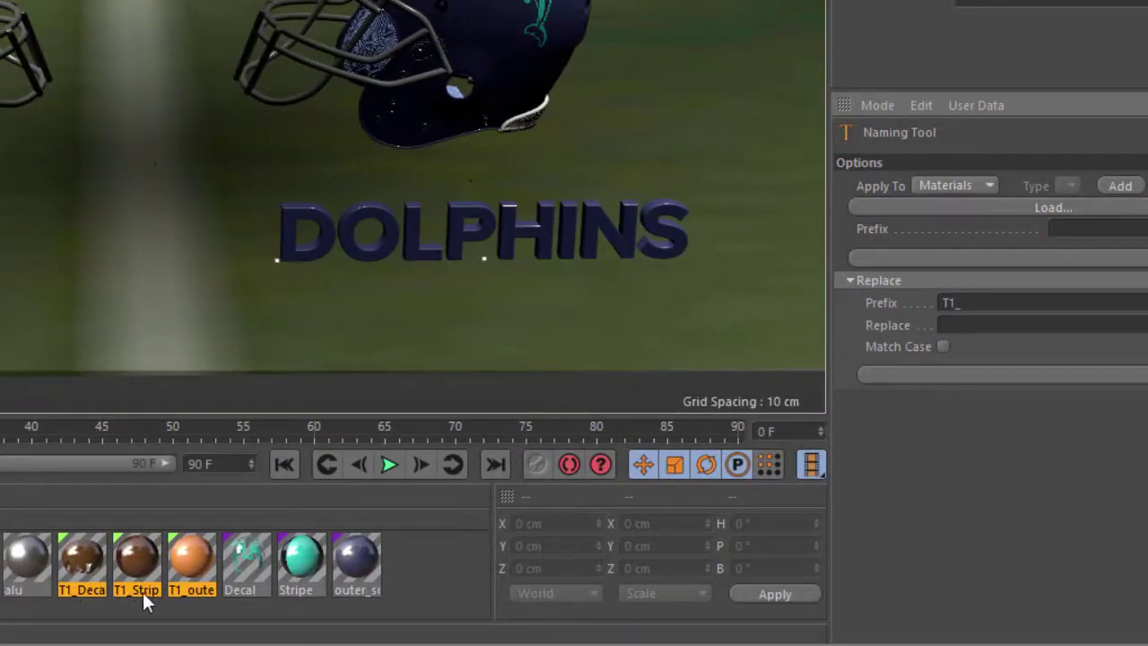
- Select Decal, Stripe and outer_scratches_less, enter T2_ as prefix, and target Layers
click(248, 570)
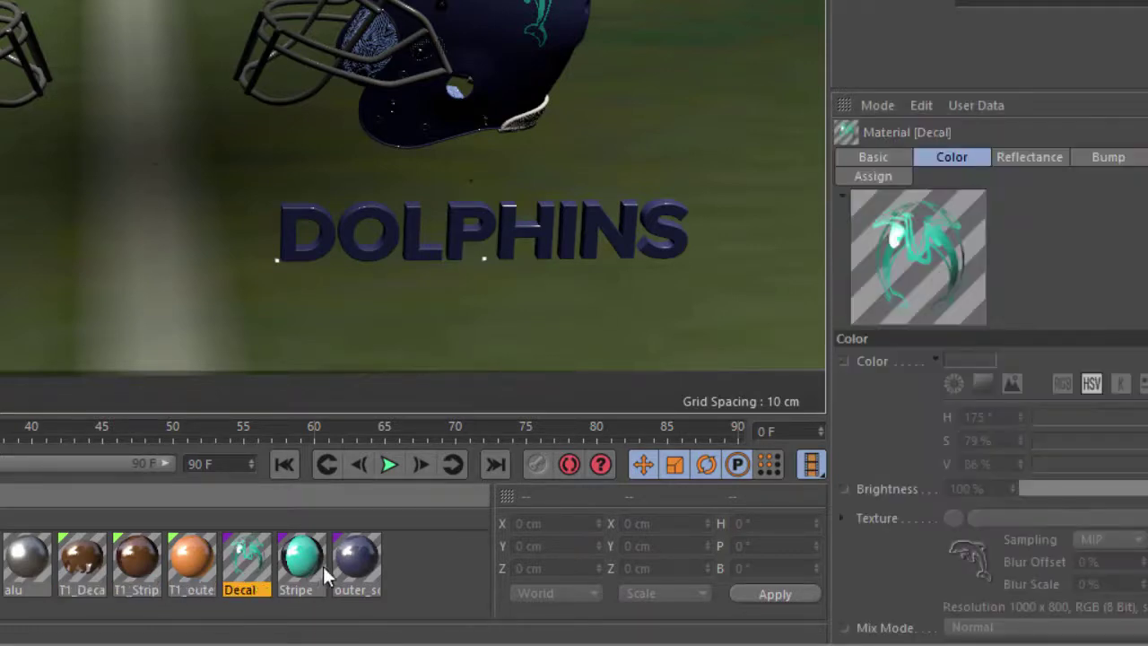
shift+click(357, 561)
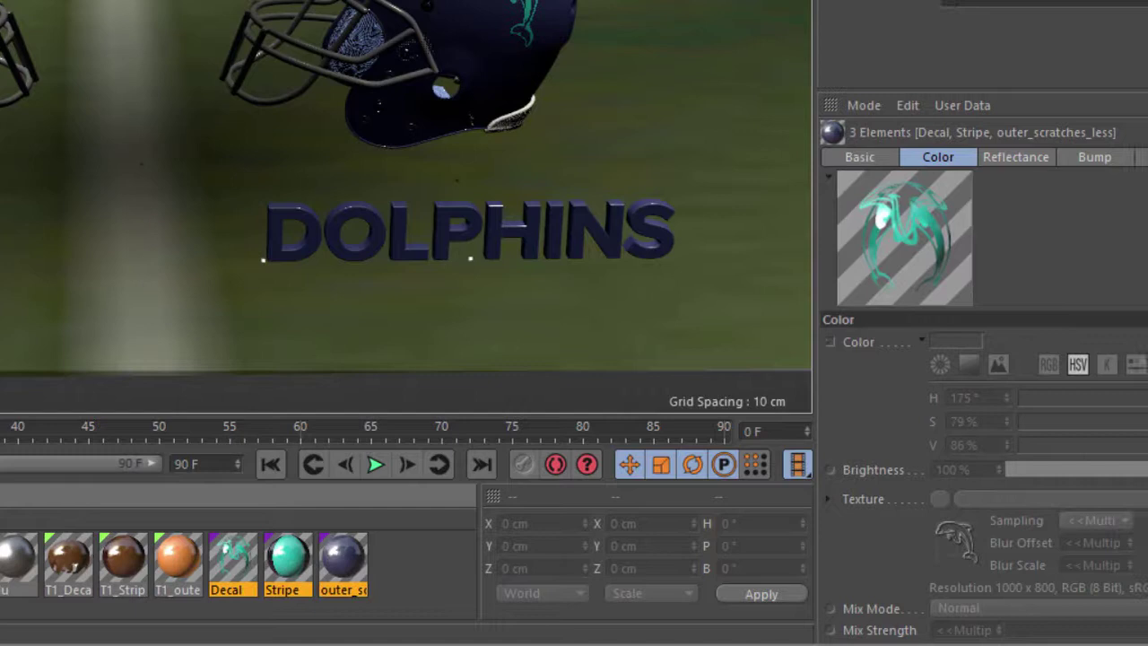
click(615, 45)
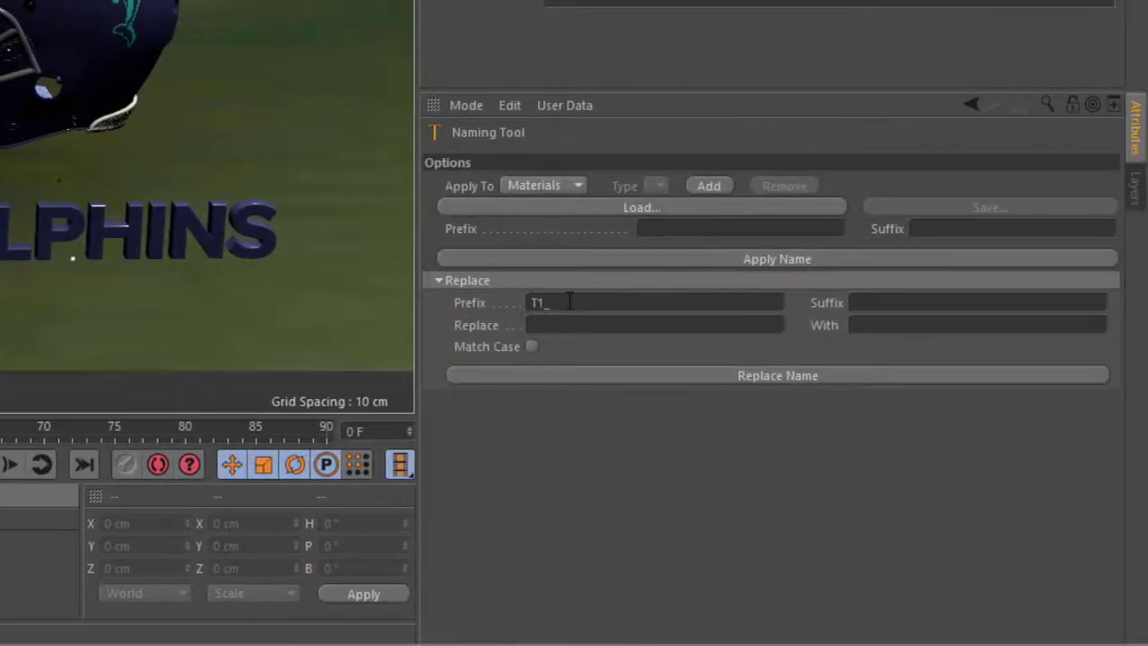
double_click(529, 303)
text(T2)
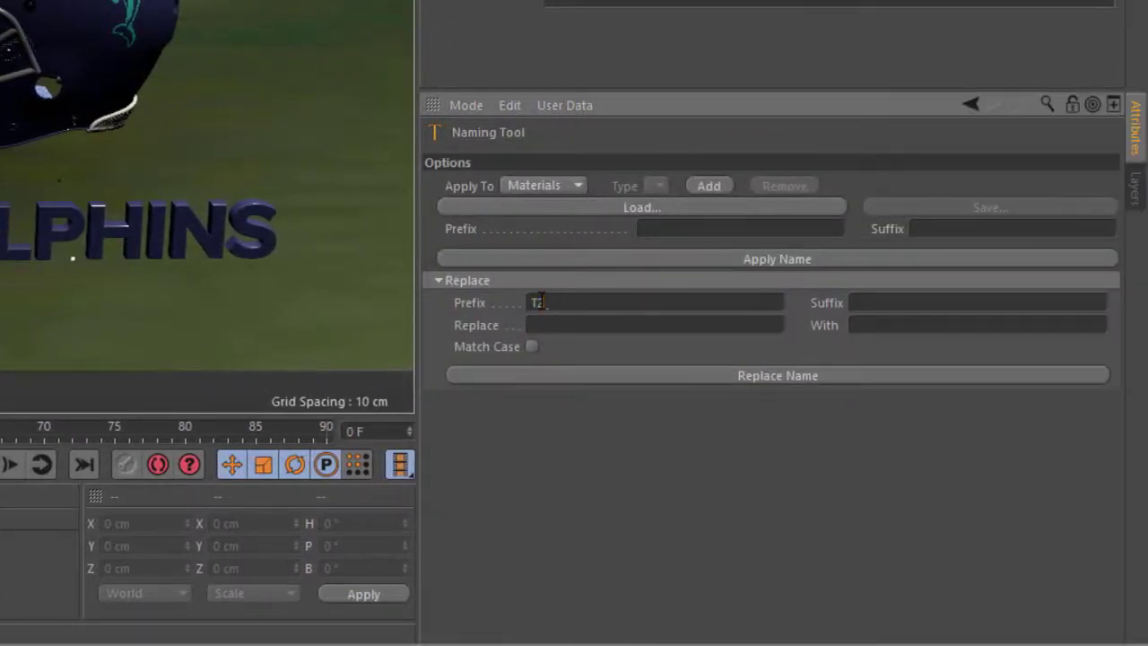
text(_)
click(544, 185)
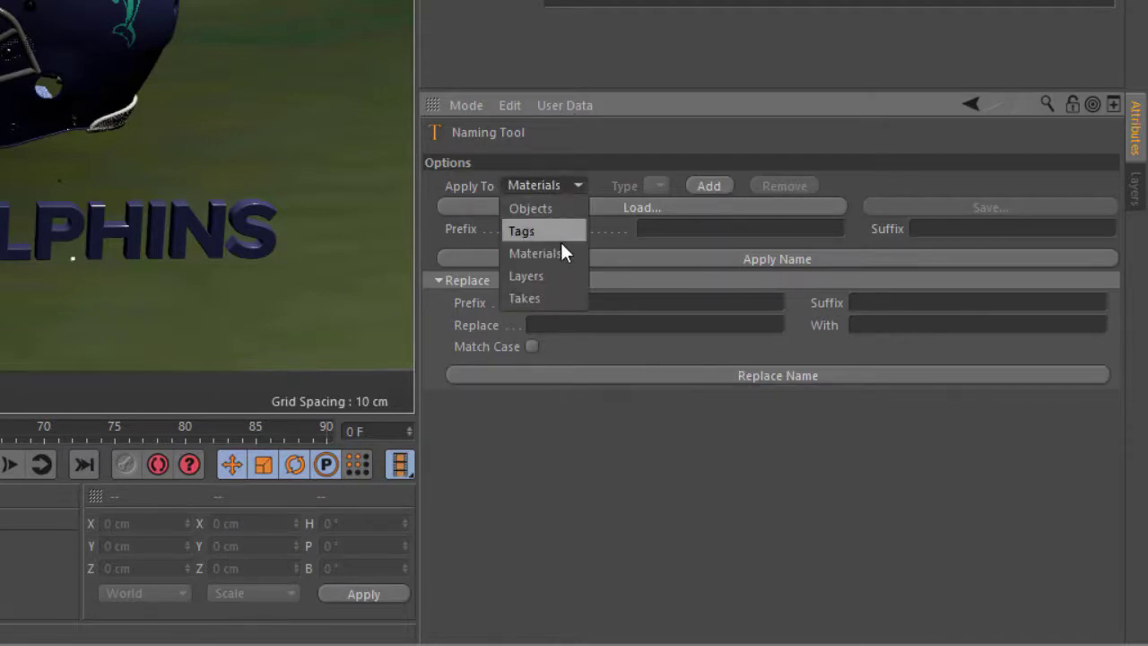
click(553, 276)
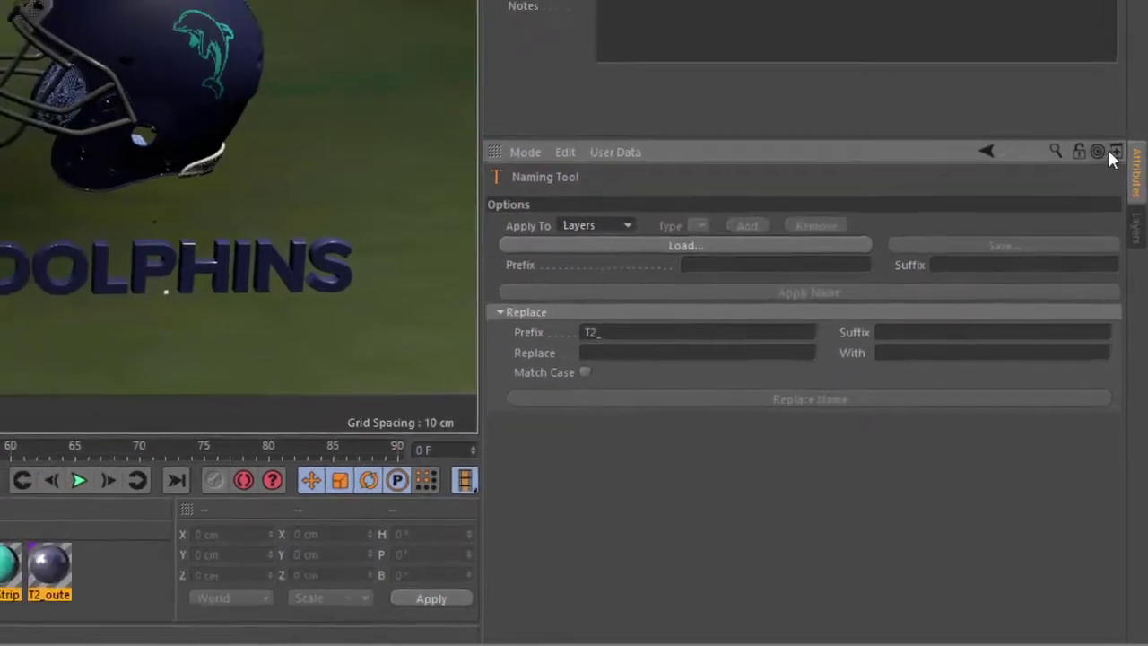
- Float the Naming Tool settings in their own enlarged window at the top-left
click(1113, 105)
drag(897, 38, 124, 0)
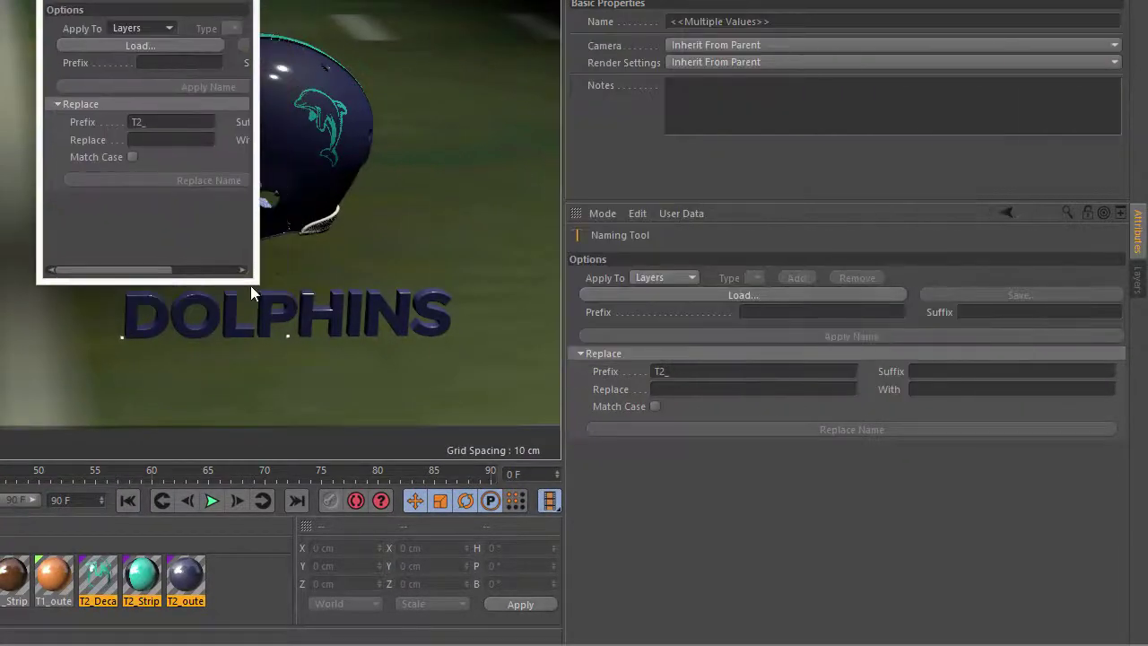
drag(255, 280, 468, 299)
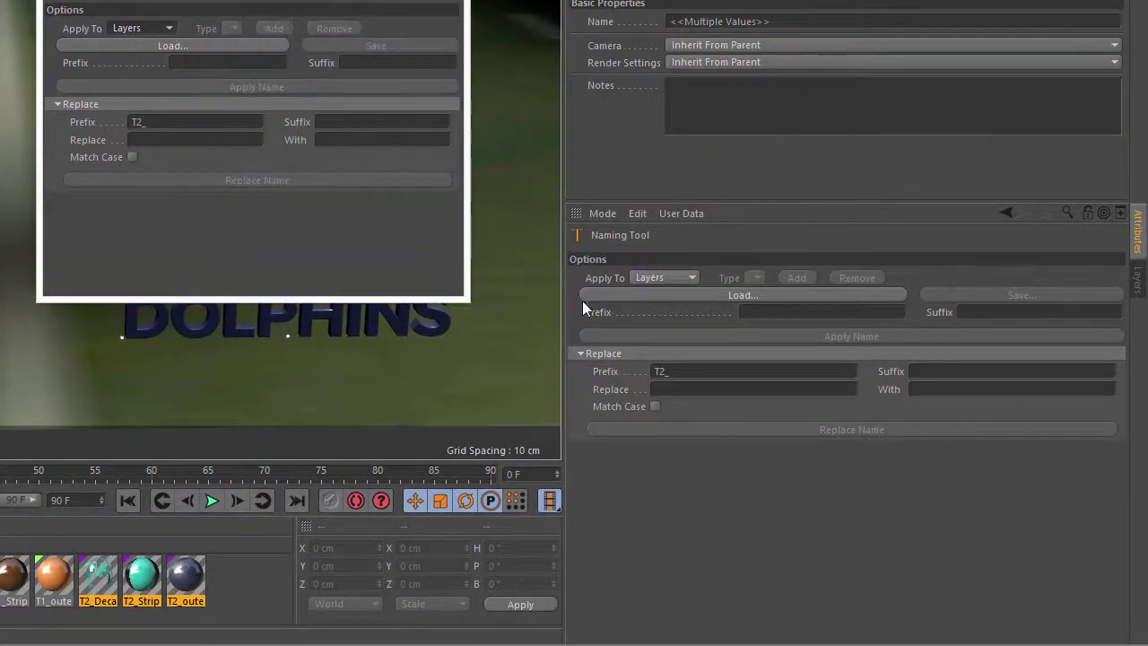
- Rename the Team 1 and Team 2 layers to plain Team
click(1137, 285)
click(617, 260)
shift+click(625, 274)
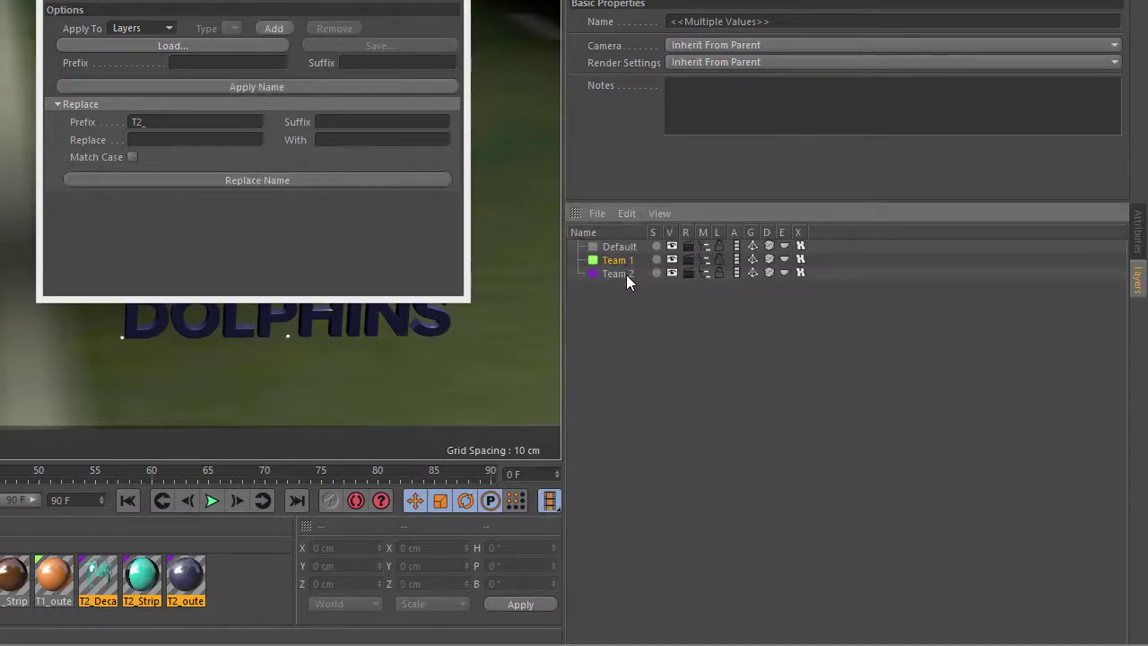
double_click(628, 260)
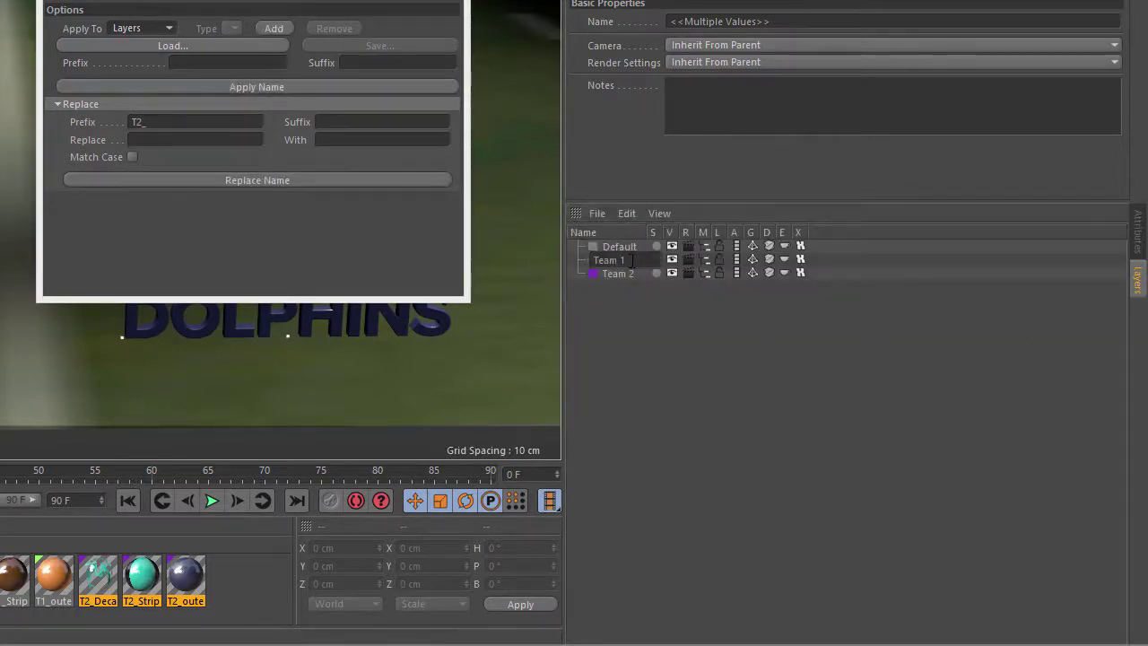
key(BackSpace)
key(Return)
double_click(630, 274)
click(633, 278)
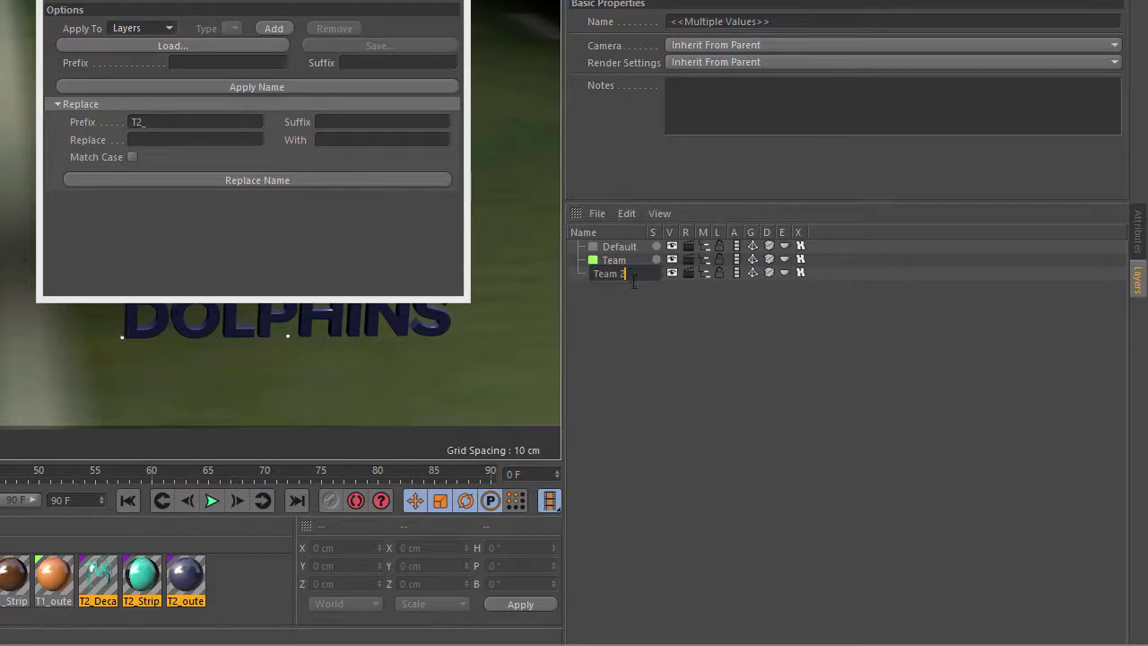
key(BackSpace)
key(Return)
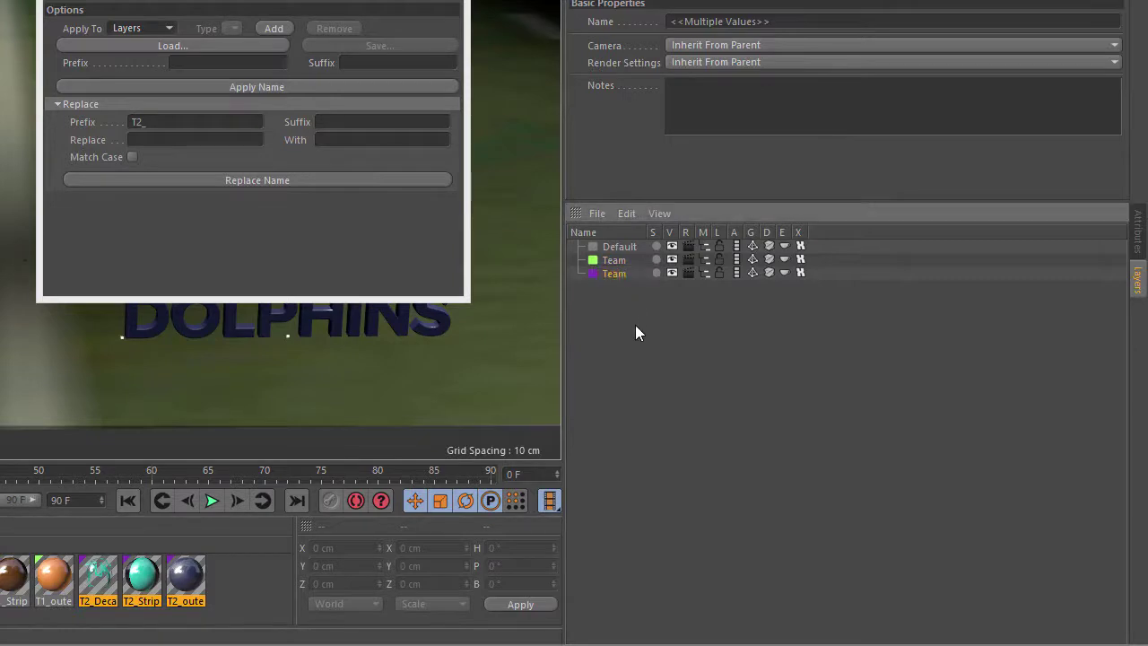
- Clear the T2_ prefix and apply a _$N suffix, making the layers Team_0 and Team_1
shift+click(620, 260)
click(193, 122)
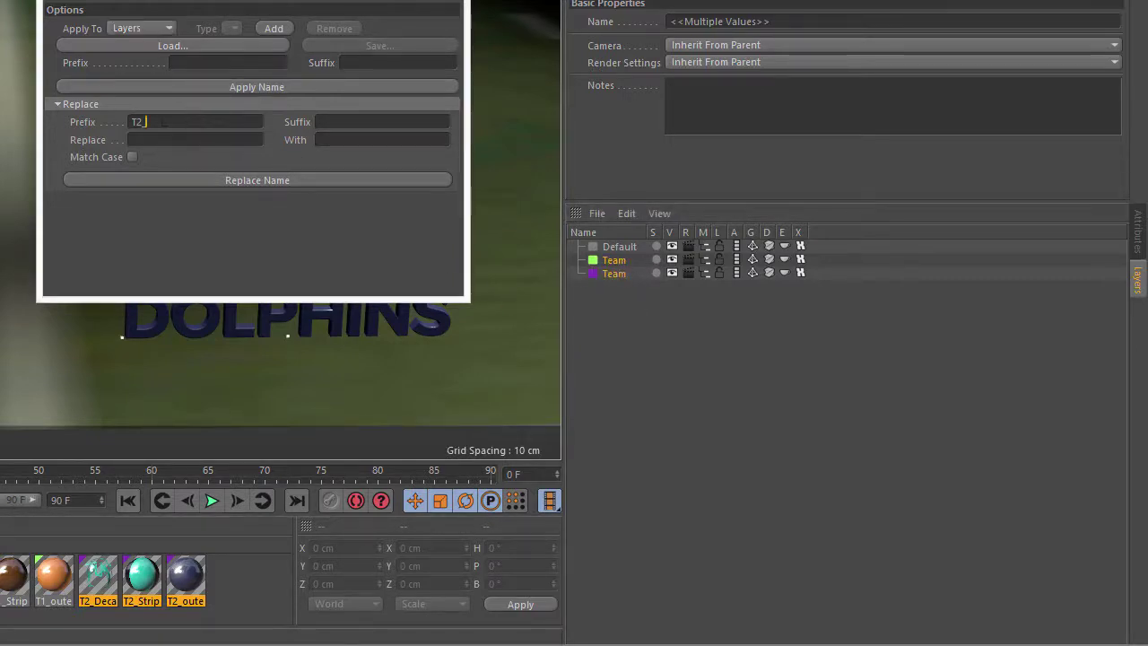
key(ctrl+a)
key(BackSpace)
click(367, 121)
text(_SN)
click(264, 179)
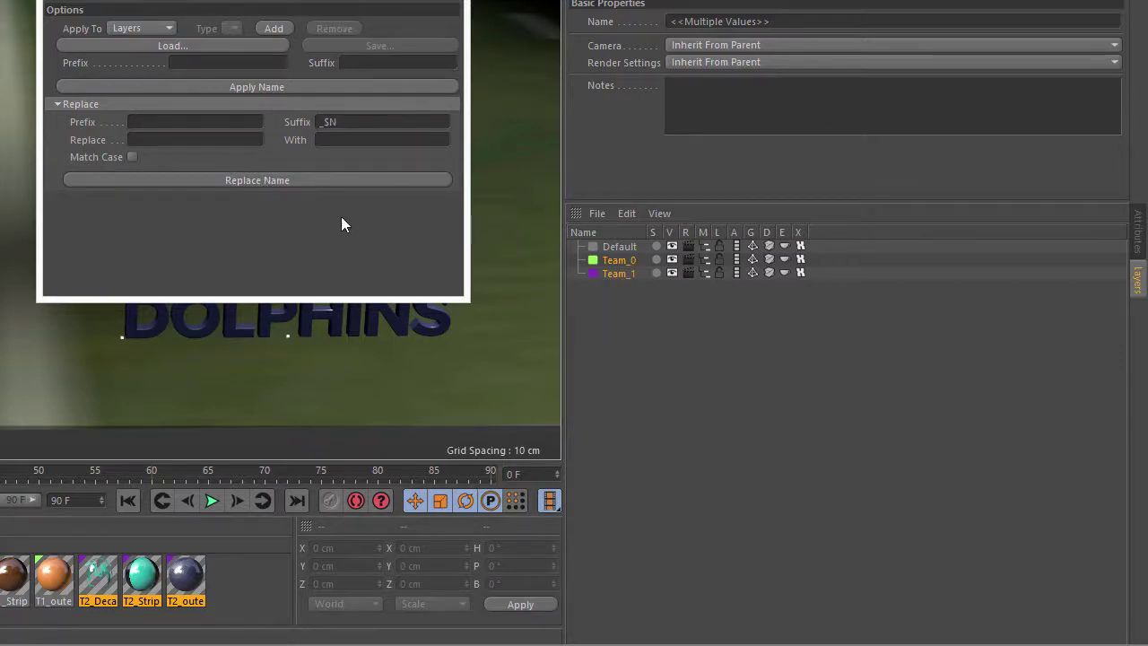